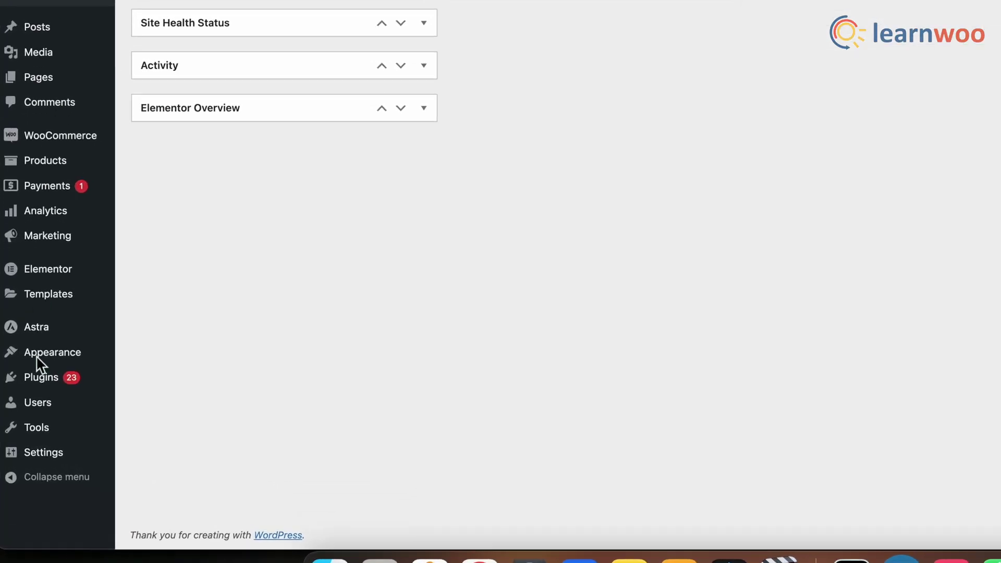
Upload the elex-product-price-custom-text zip from Downloads as a new plugin and install it
{"action": "mouse_move", "coordinate": [38, 385]}
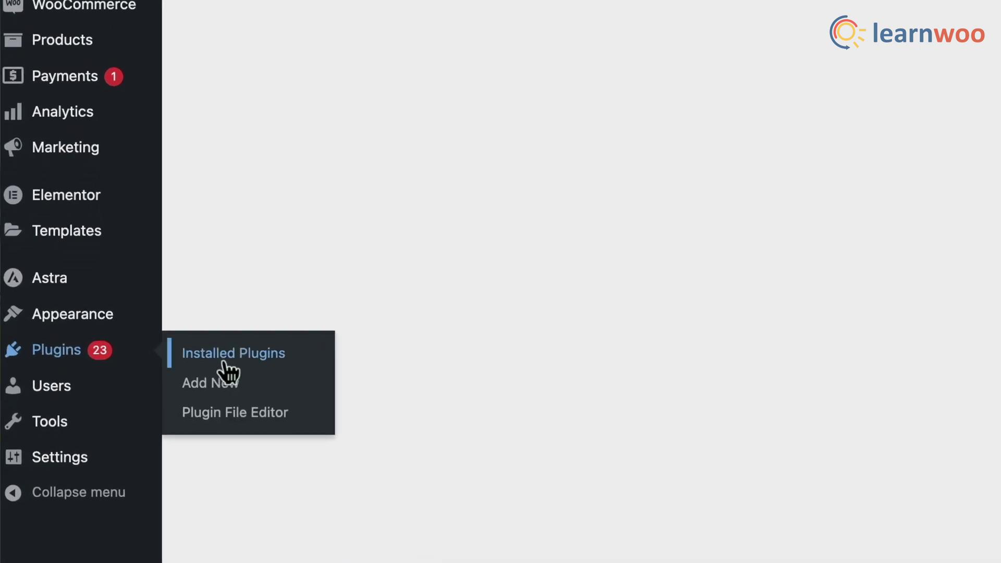
{"action": "left_click", "coordinate": [190, 389]}
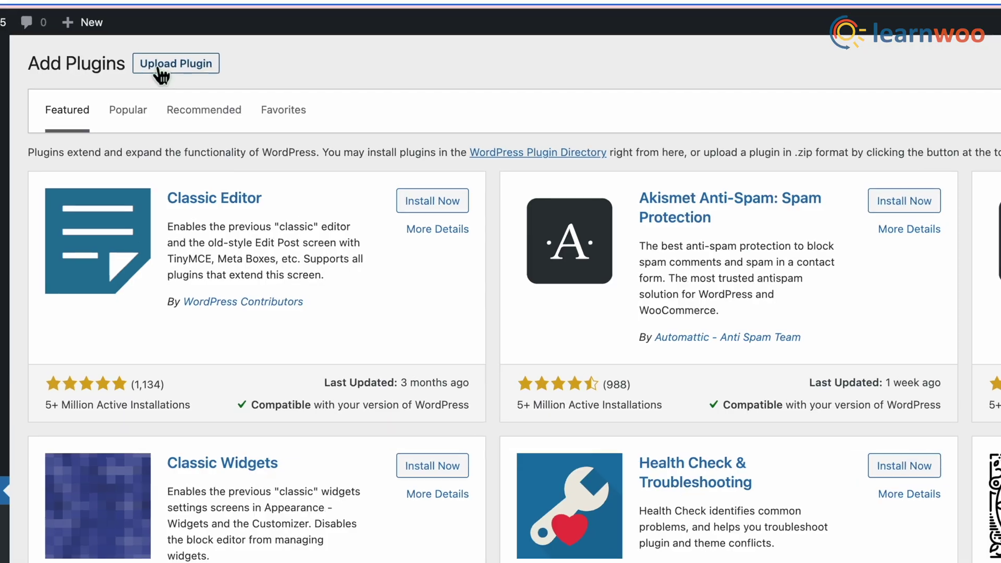
{"action": "left_click", "coordinate": [159, 71]}
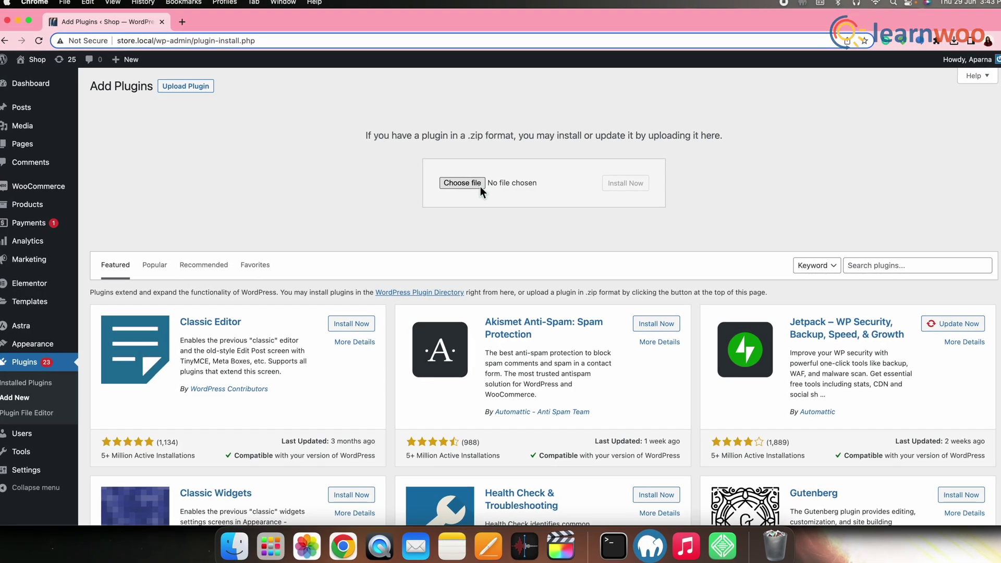
{"action": "left_click", "coordinate": [472, 184]}
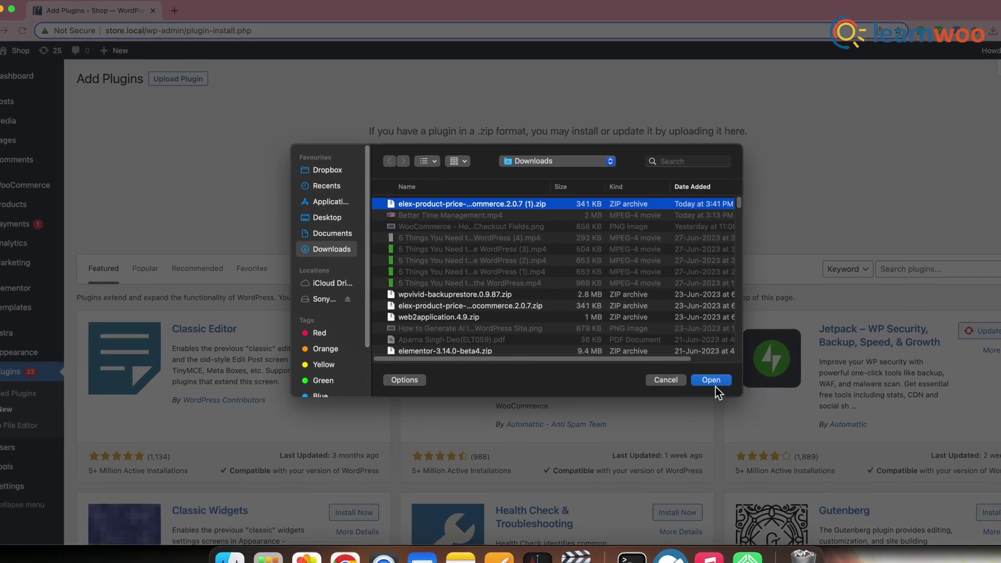
{"action": "left_click", "coordinate": [715, 380]}
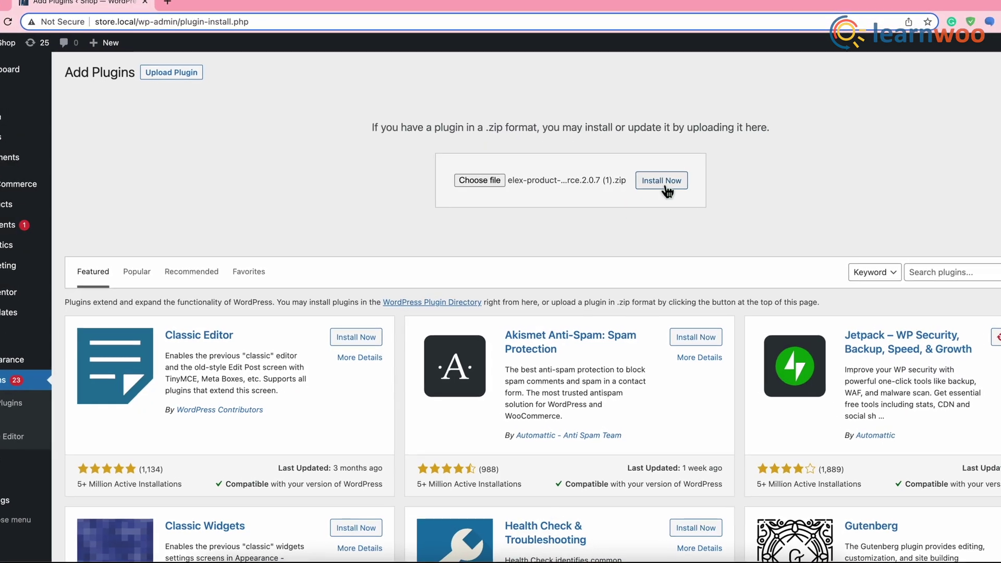
{"action": "left_click", "coordinate": [667, 183]}
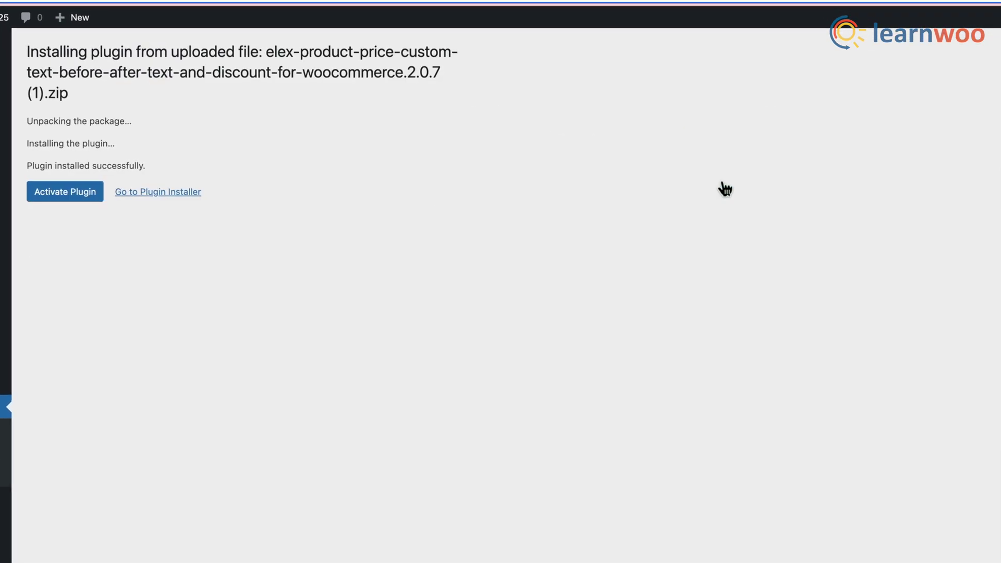
Activate the newly installed ELEX price custom text plugin
{"action": "left_click", "coordinate": [76, 199]}
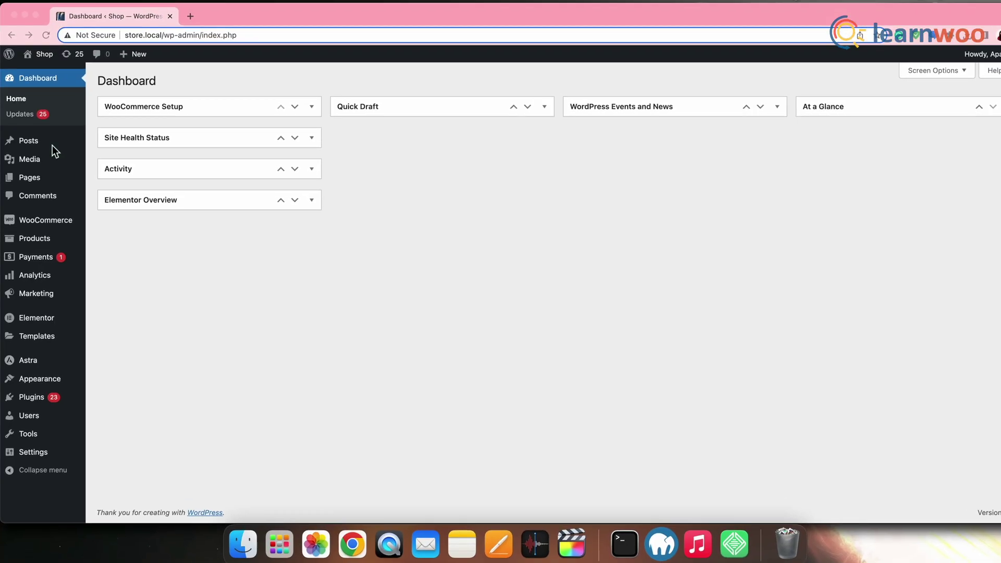
Open the Product Price Custom Text & Discount page from the WooCommerce menu
{"action": "mouse_move", "coordinate": [49, 219]}
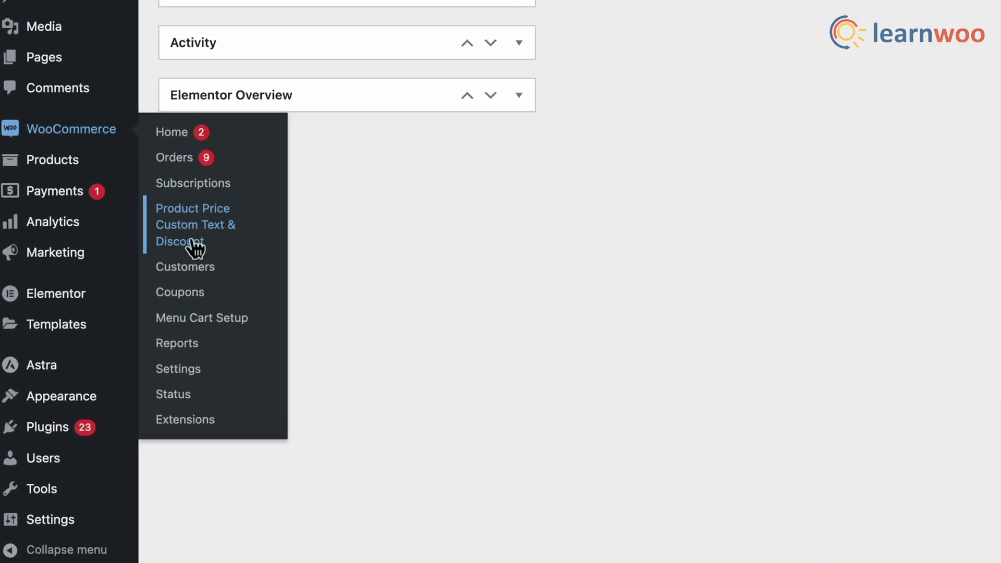
{"action": "left_click", "coordinate": [221, 221]}
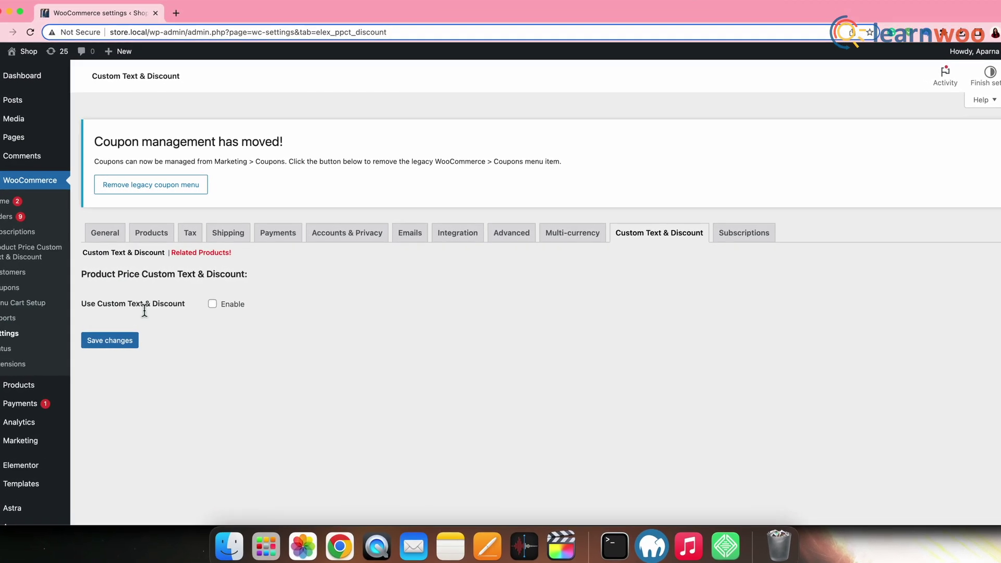
Enable Custom Text & Discount for Shop and Product pages, with prefix 'Get it @' and suffix 'Only'
{"action": "left_click", "coordinate": [207, 303]}
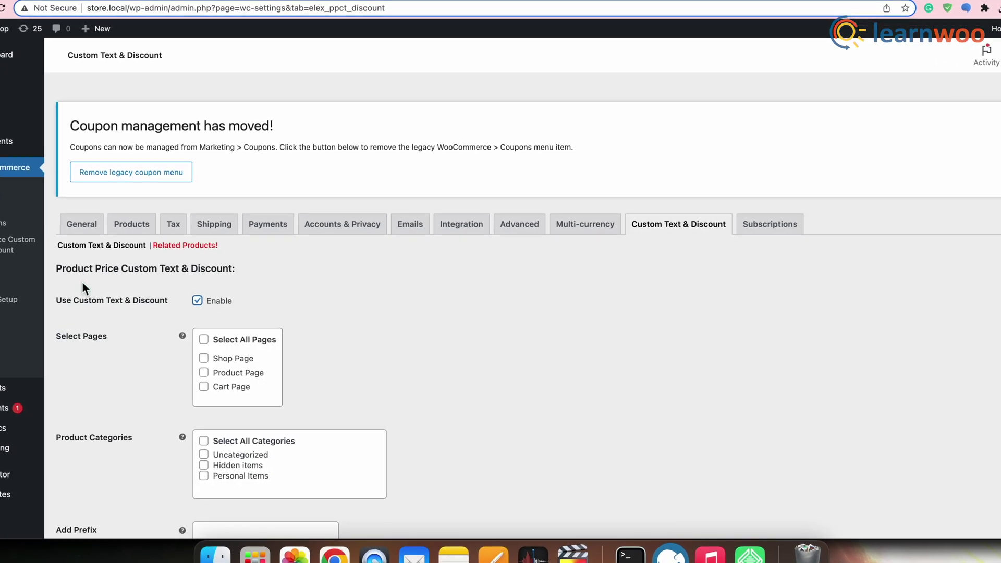
{"action": "scroll", "coordinate": [438, 391], "scroll_direction": "down", "scroll_amount": 5}
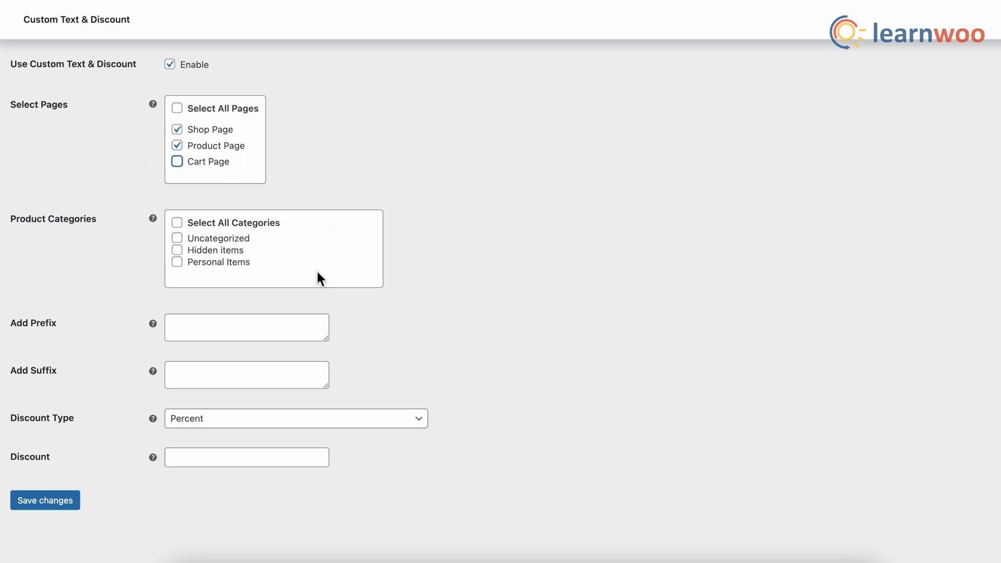
{"action": "scroll", "coordinate": [316, 277], "scroll_direction": "down", "scroll_amount": 1}
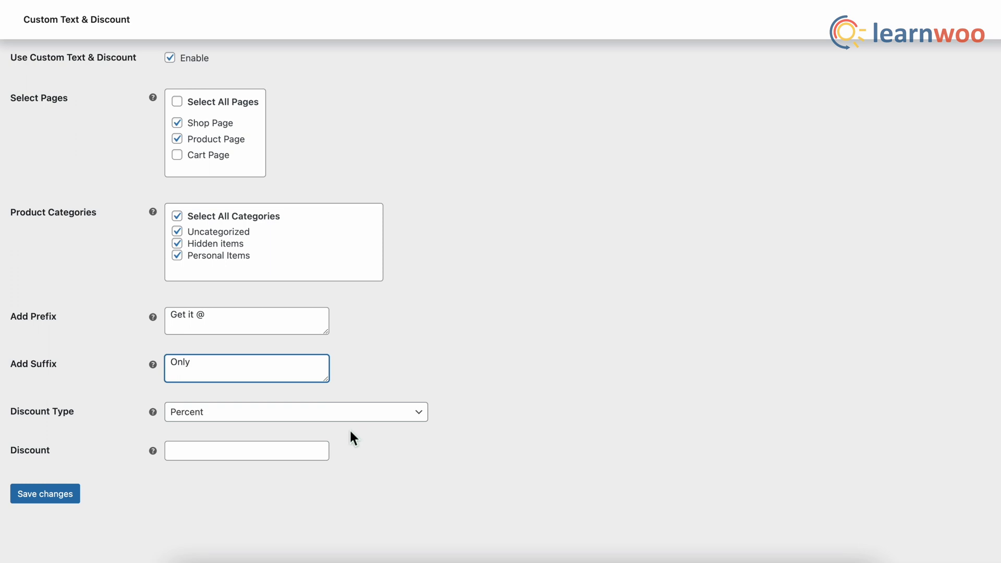
Choose Amount as the discount type and scroll down the settings
{"action": "left_click", "coordinate": [248, 420]}
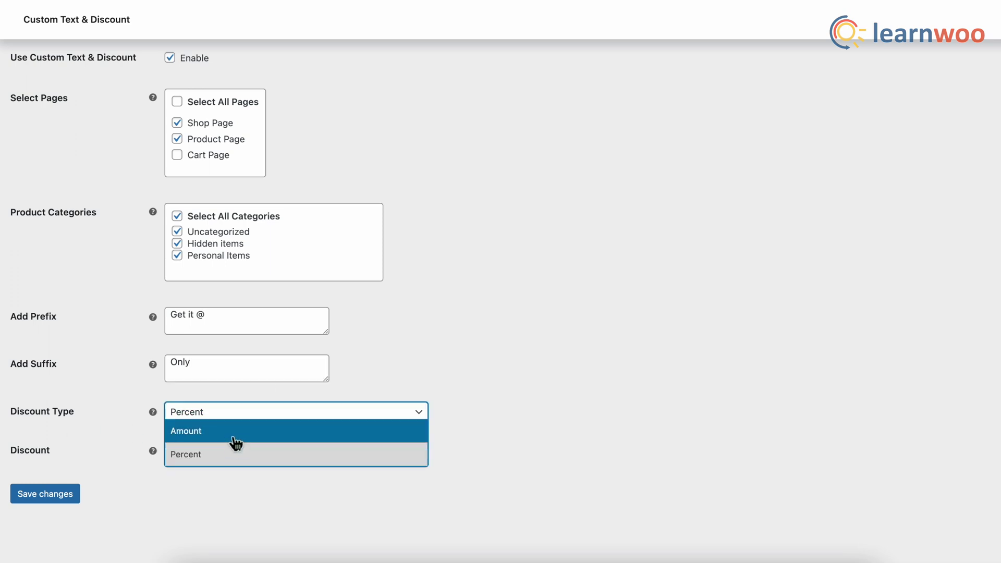
{"action": "left_click", "coordinate": [235, 434]}
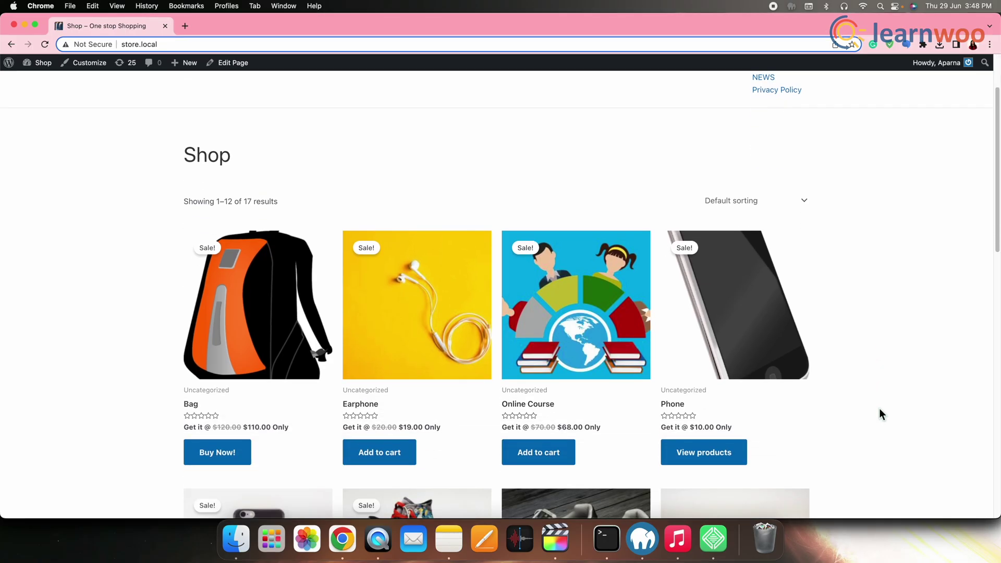
{"action": "scroll", "coordinate": [880, 408], "scroll_direction": "down", "scroll_amount": 3}
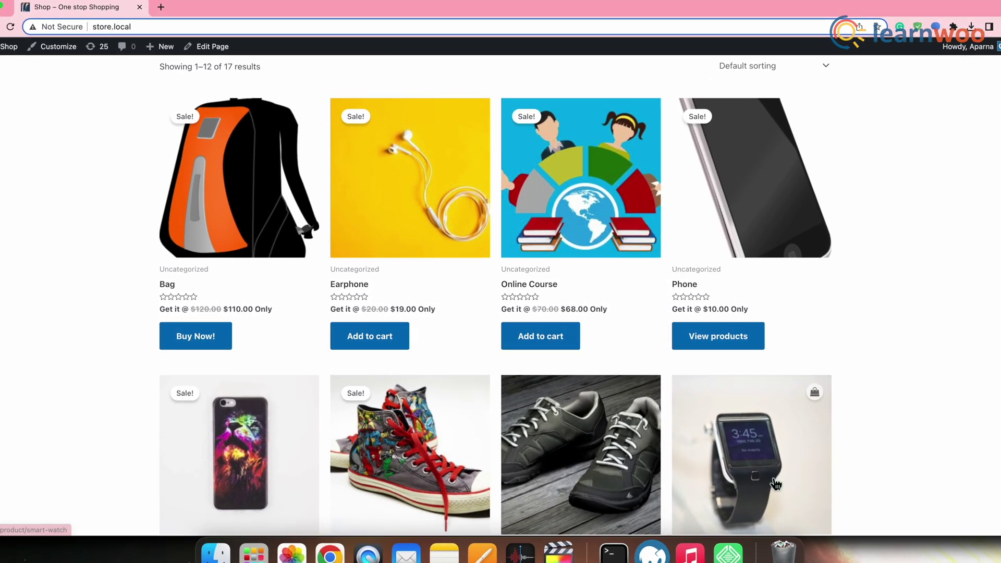
Browse the shop and open the Earphone product page showing 'Get it @ $19.00 Only'
{"action": "scroll", "coordinate": [777, 484], "scroll_direction": "down", "scroll_amount": 5}
{"action": "scroll", "coordinate": [780, 488], "scroll_direction": "down", "scroll_amount": 3}
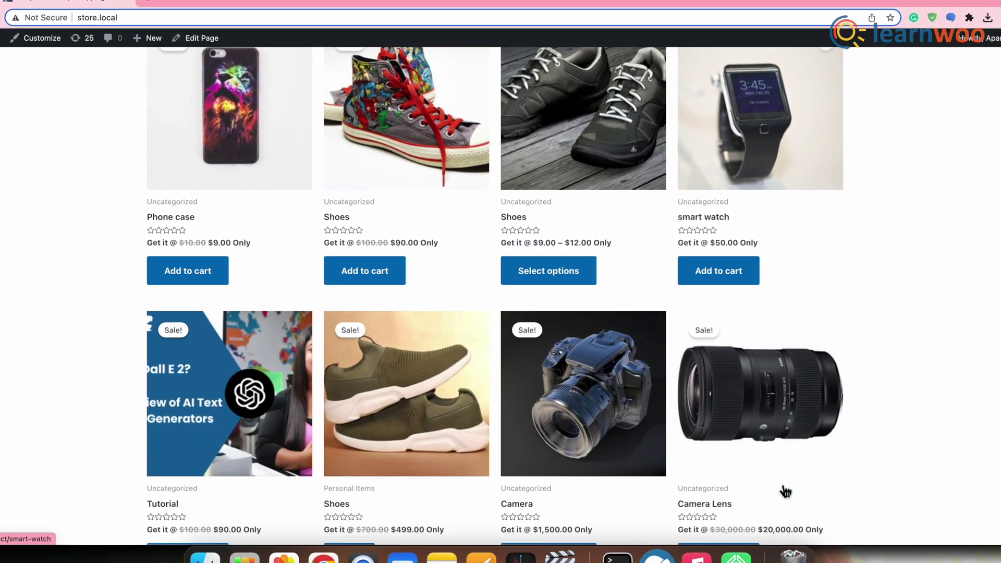
{"action": "scroll", "coordinate": [791, 495], "scroll_direction": "down", "scroll_amount": 2}
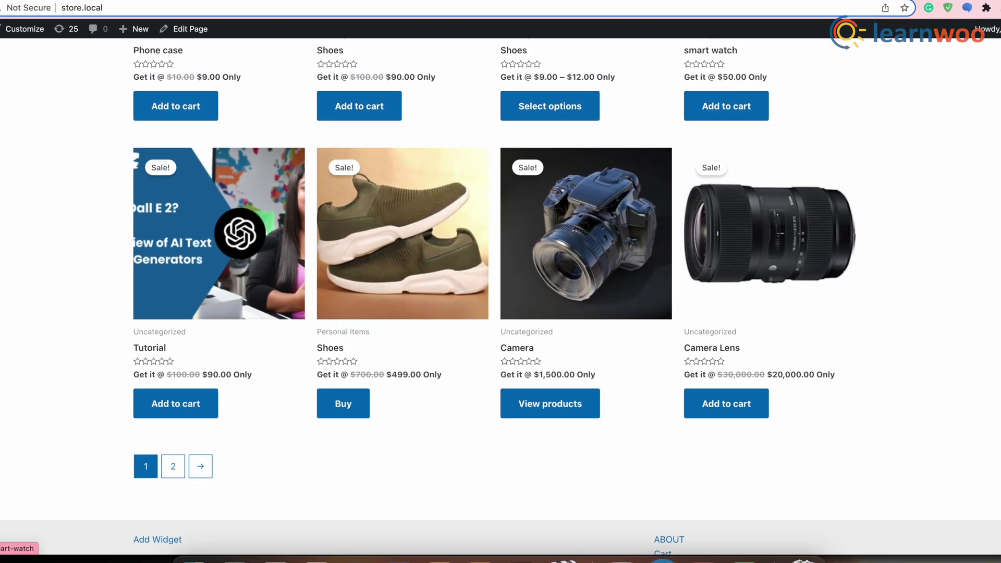
{"action": "scroll", "coordinate": [792, 495], "scroll_direction": "up", "scroll_amount": 8}
{"action": "scroll", "coordinate": [798, 498], "scroll_direction": "up", "scroll_amount": 5}
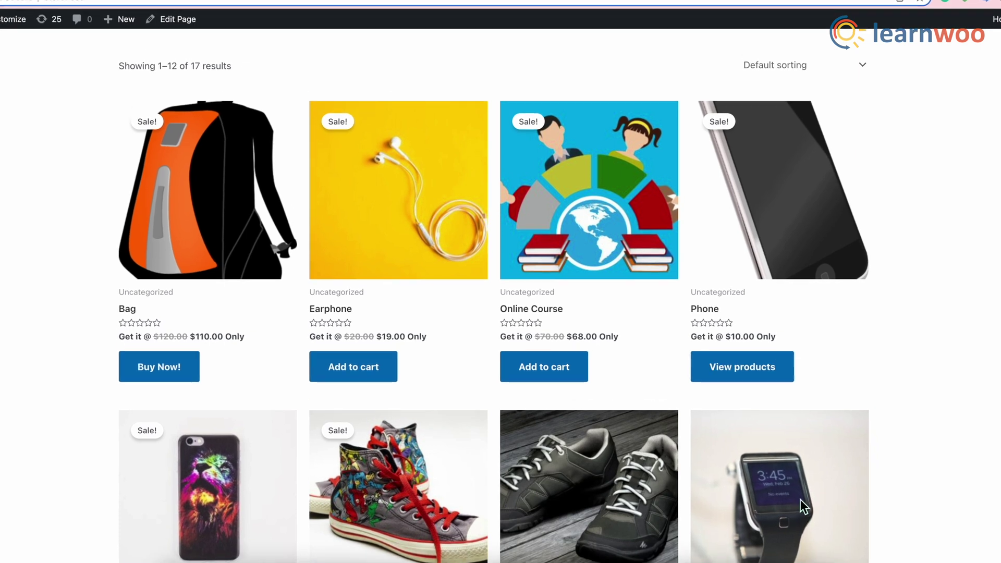
{"action": "left_click", "coordinate": [390, 280]}
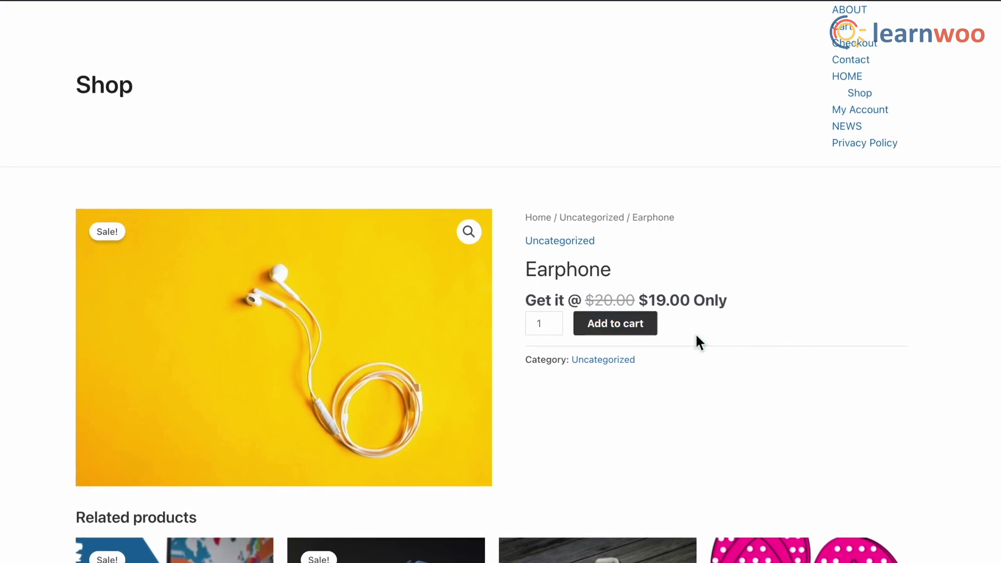
{"action": "scroll", "coordinate": [751, 415], "scroll_direction": "down", "scroll_amount": 3}
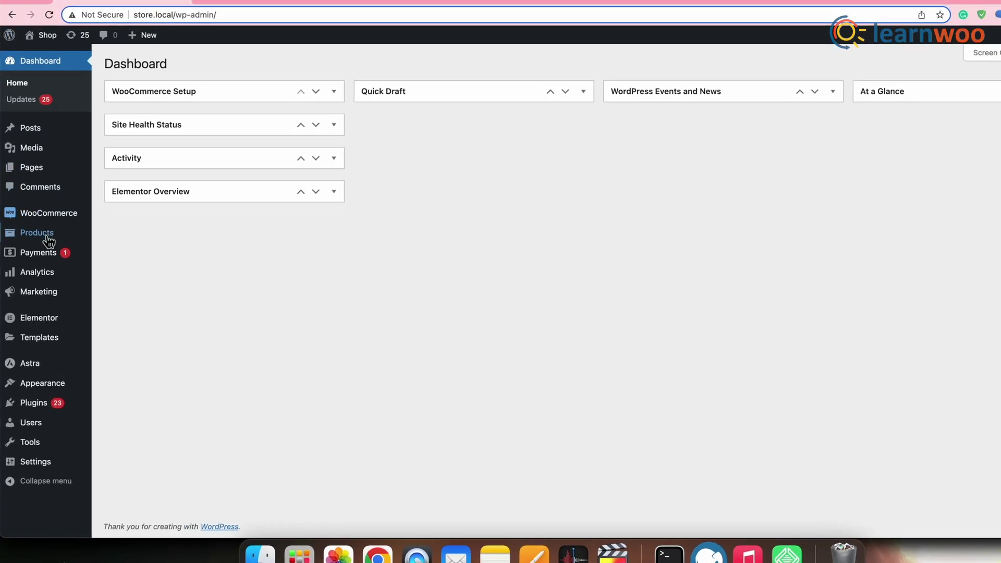
Edit the Earphone product from All Products and scroll to its Product data box
{"action": "mouse_move", "coordinate": [52, 230]}
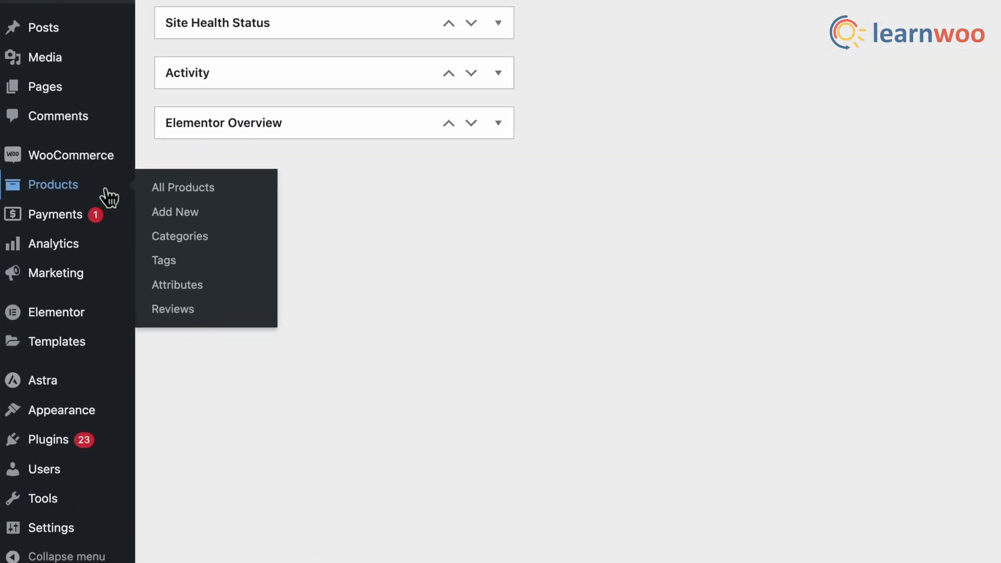
{"action": "left_click", "coordinate": [123, 179]}
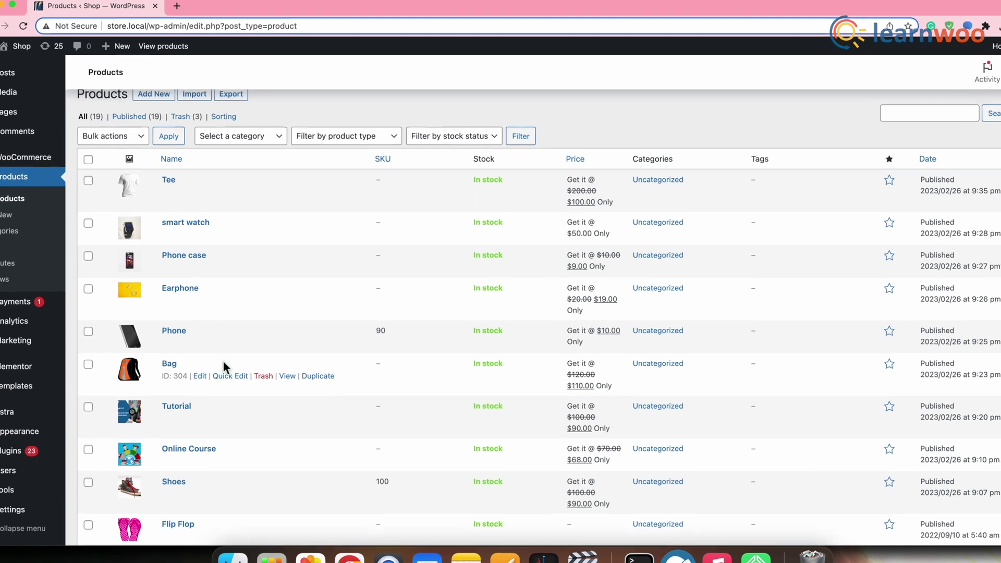
{"action": "scroll", "coordinate": [223, 361], "scroll_direction": "down", "scroll_amount": 3}
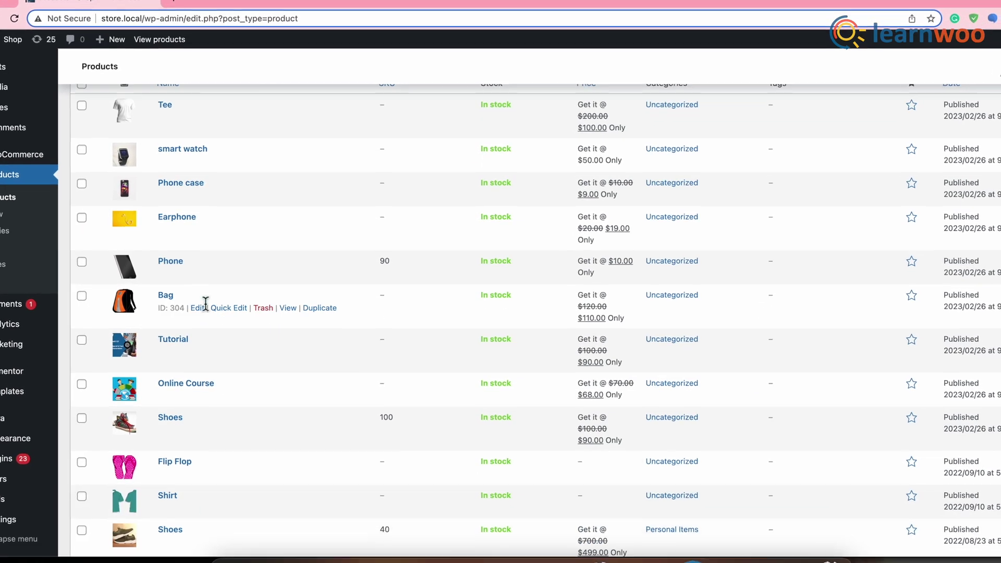
{"action": "left_click", "coordinate": [193, 229]}
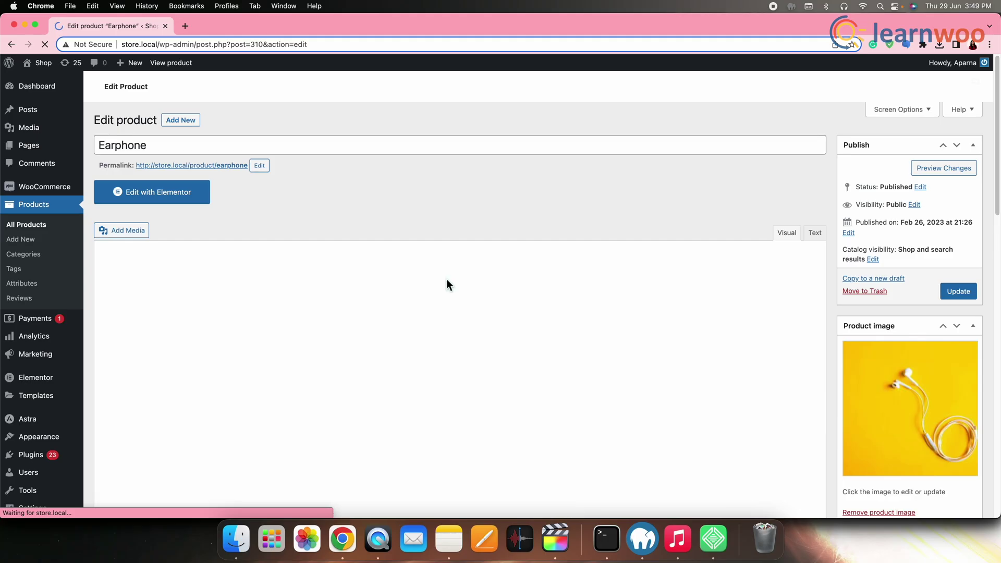
{"action": "scroll", "coordinate": [475, 352], "scroll_direction": "down", "scroll_amount": 8}
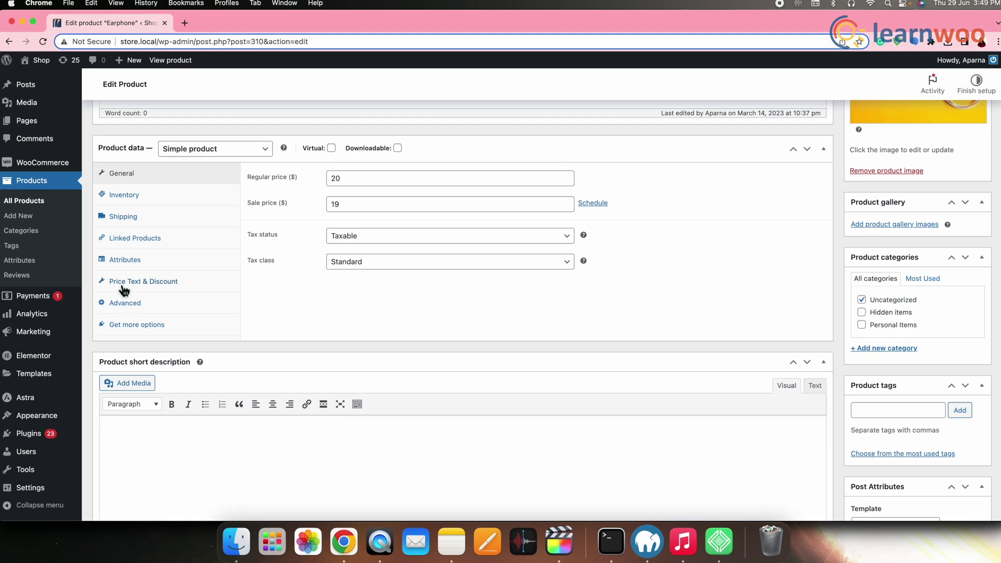
Turn on the Earphone product's custom price text with the custom prefix 'At'
{"action": "left_click", "coordinate": [145, 286]}
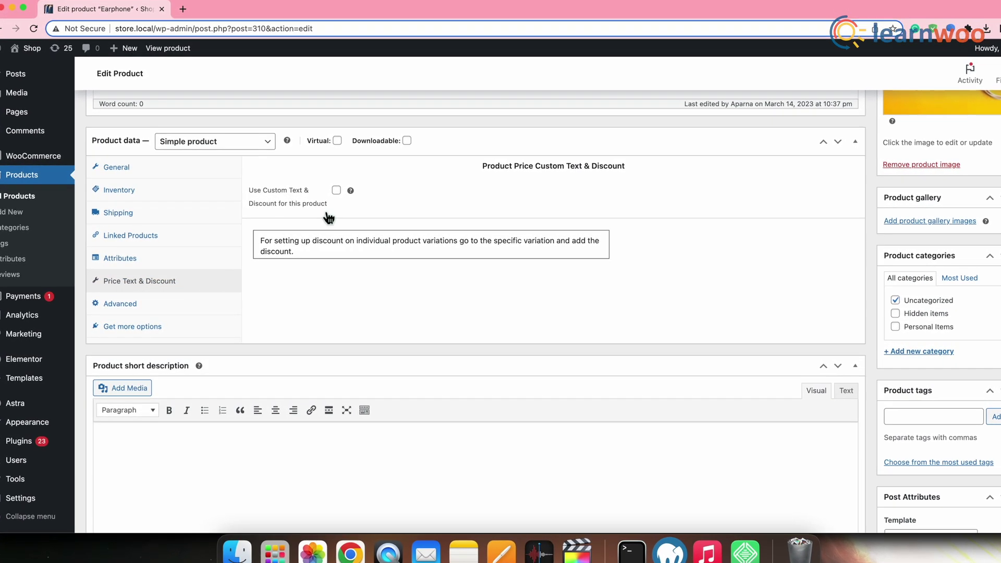
{"action": "left_click", "coordinate": [336, 191]}
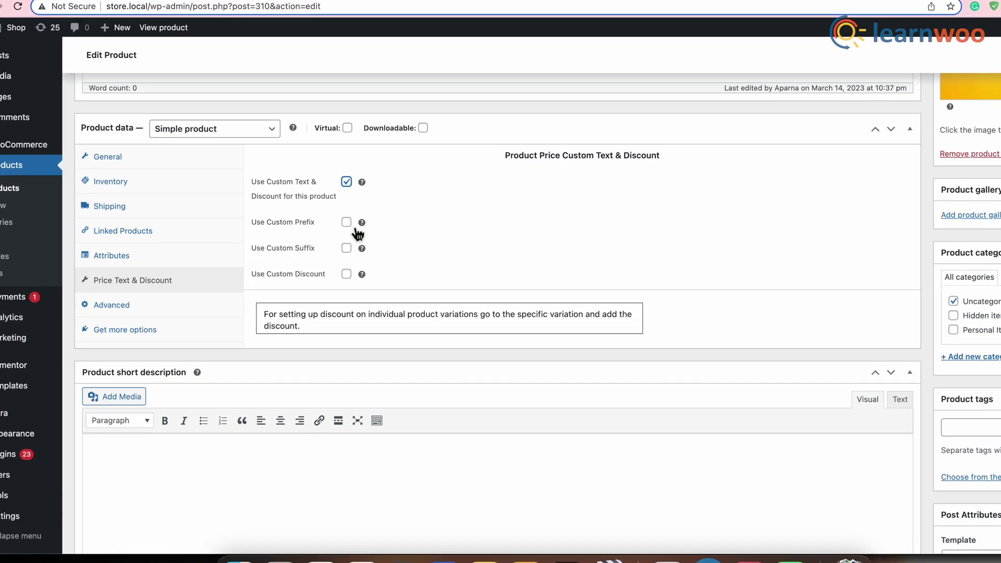
{"action": "left_click", "coordinate": [345, 223]}
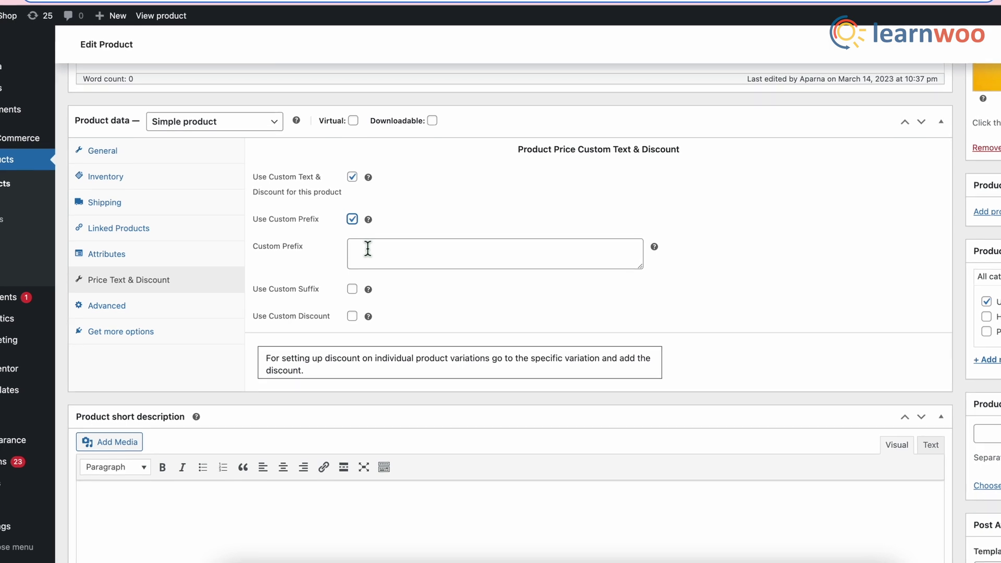
{"action": "left_click", "coordinate": [388, 249]}
{"action": "type", "text": "At"}
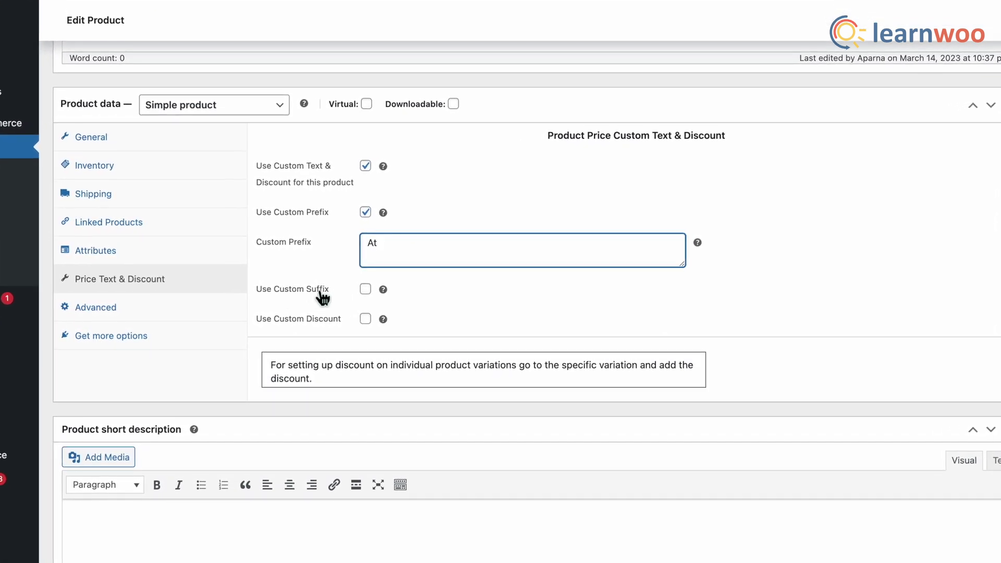
Add the custom suffix 'Only' to the Earphone product's price text
{"action": "left_click", "coordinate": [365, 289]}
{"action": "left_click", "coordinate": [393, 326]}
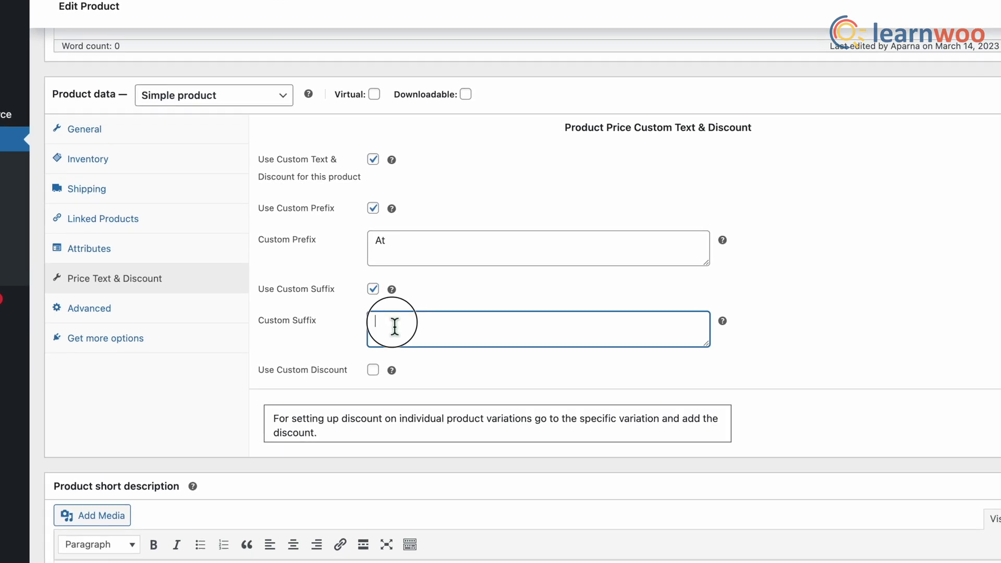
{"action": "type", "text": "Only"}
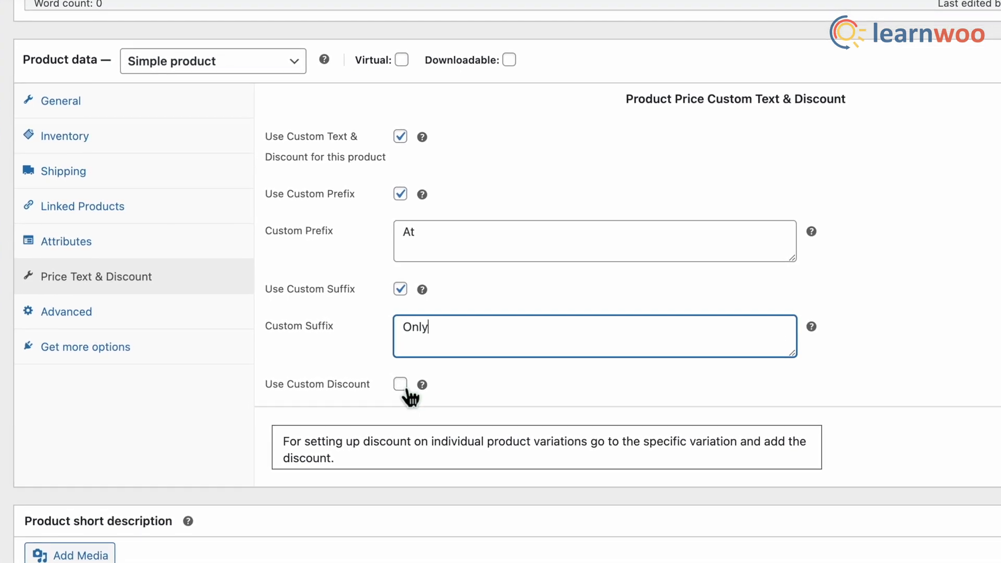
{"action": "left_click", "coordinate": [402, 385]}
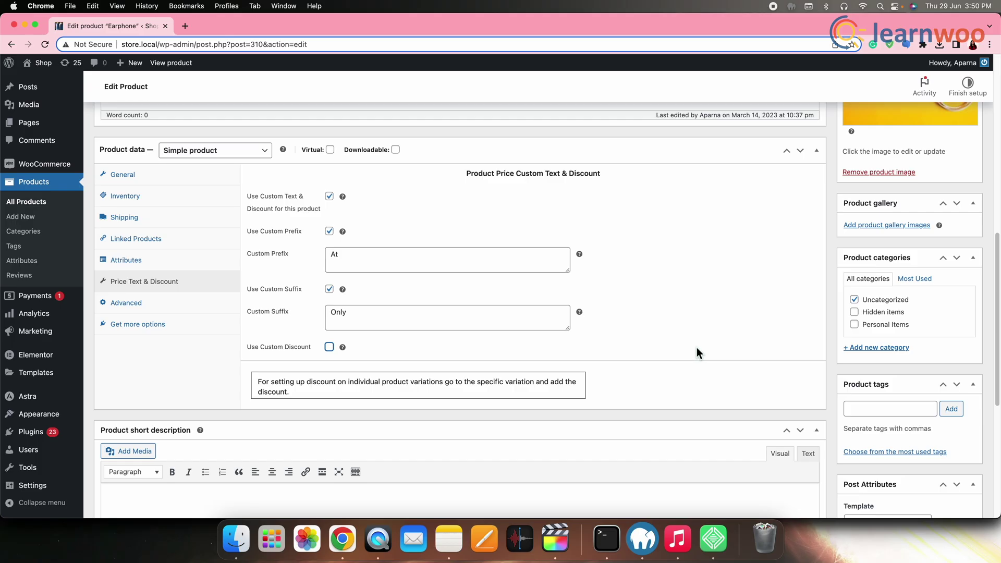
Check the Earphone page price 'At $20.00 $19.00 Only' and the related products' prices
{"action": "scroll", "coordinate": [697, 349], "scroll_direction": "up", "scroll_amount": 3}
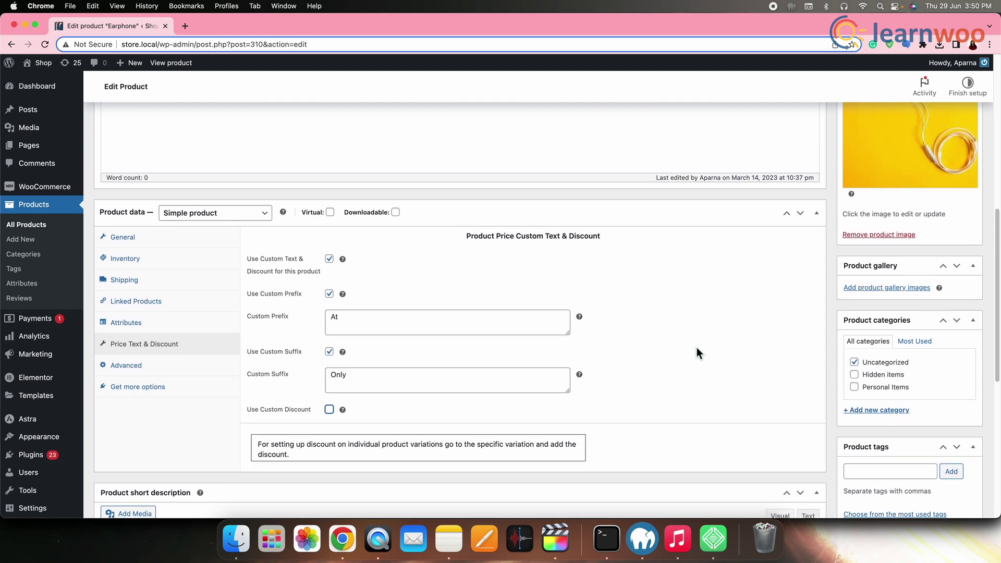
{"action": "scroll", "coordinate": [697, 349], "scroll_direction": "up", "scroll_amount": 3}
{"action": "scroll", "coordinate": [698, 349], "scroll_direction": "up", "scroll_amount": 2}
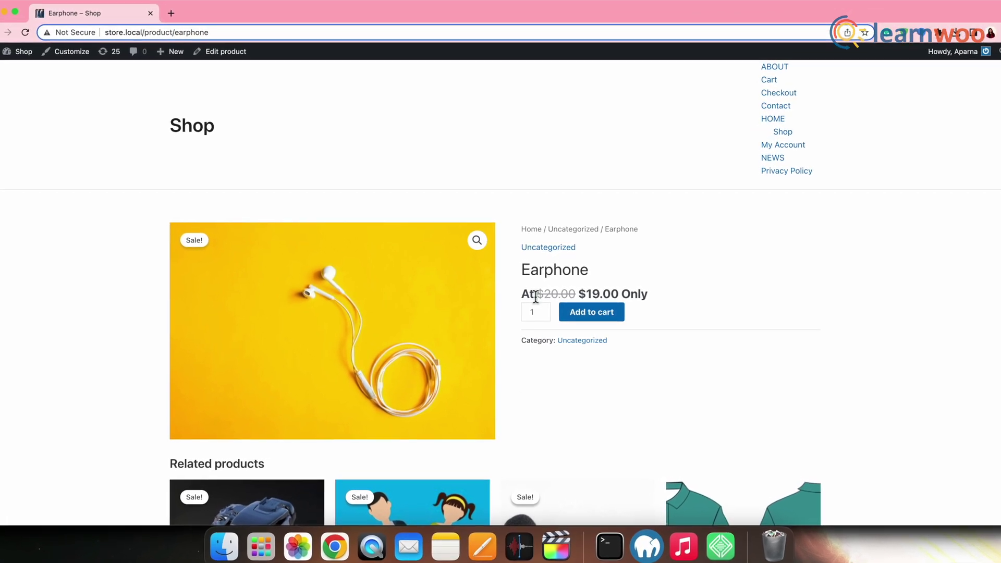
{"action": "scroll", "coordinate": [620, 404], "scroll_direction": "down", "scroll_amount": 5}
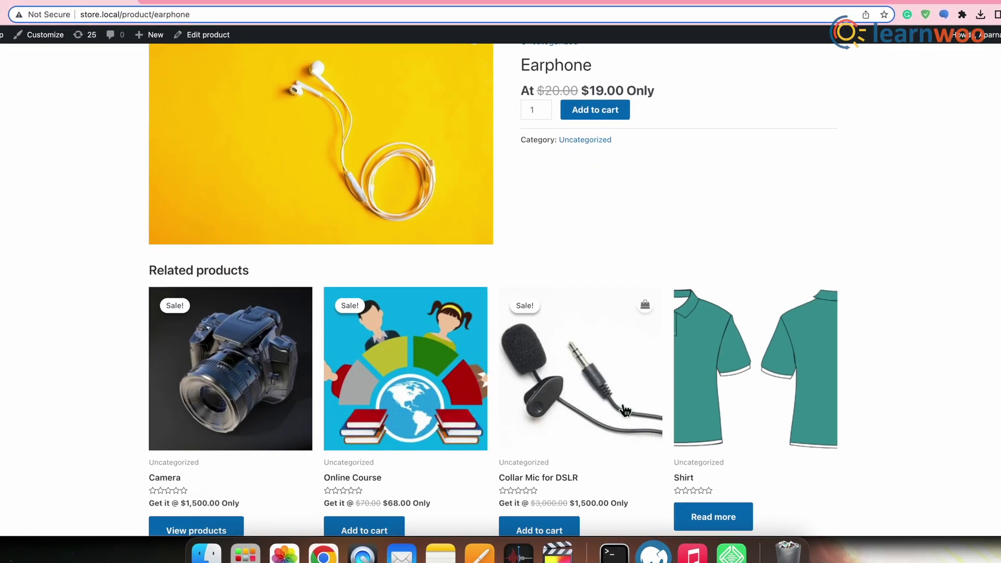